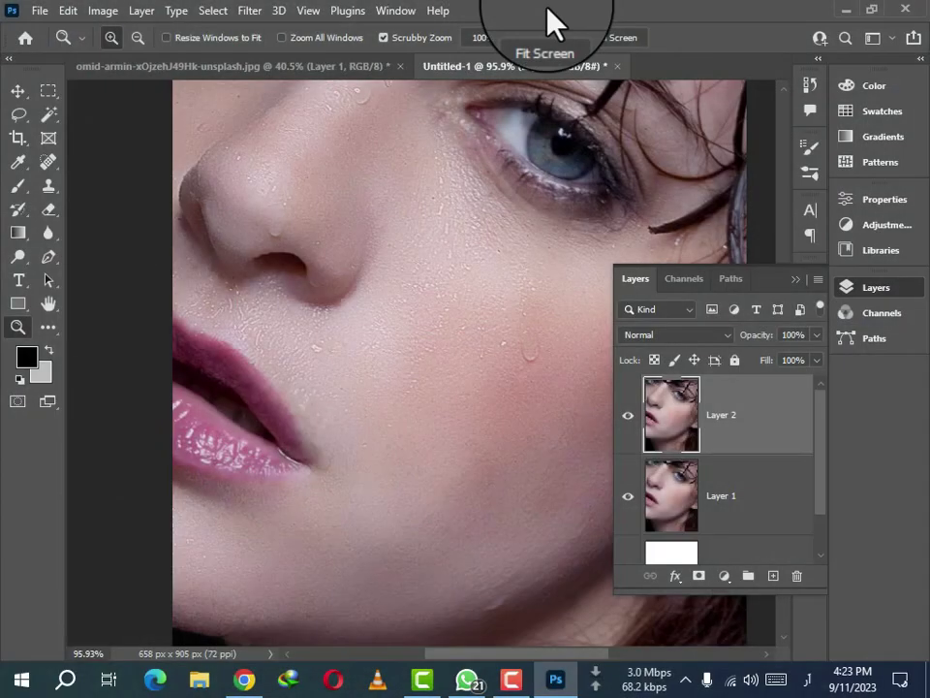
Zoom to 200% on the lip corner, toggling the original layer to compare smoothed and glossy skin
click(627, 415)
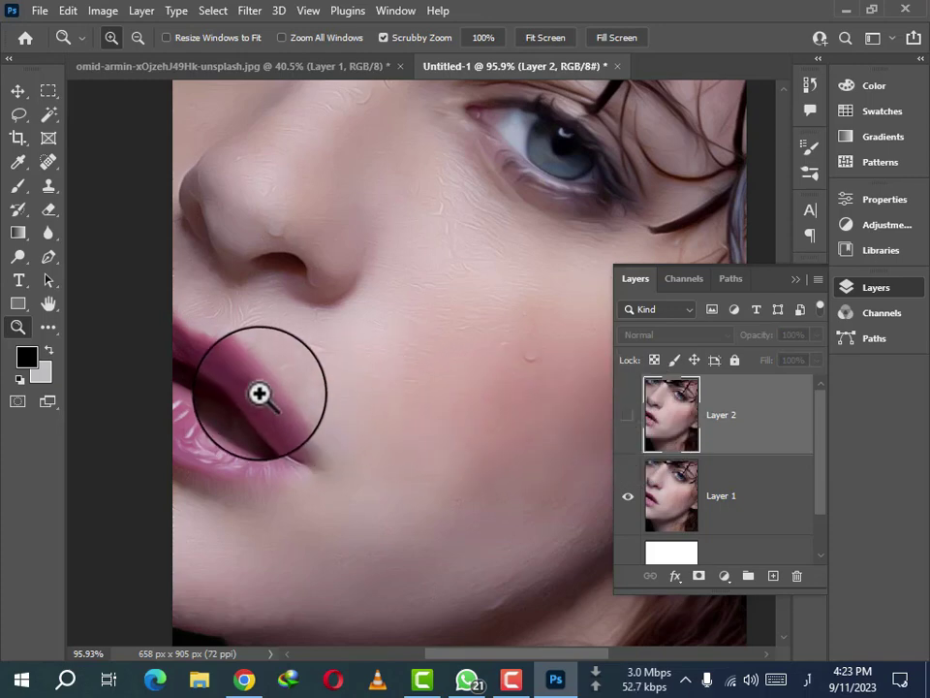
drag(258, 393, 325, 447)
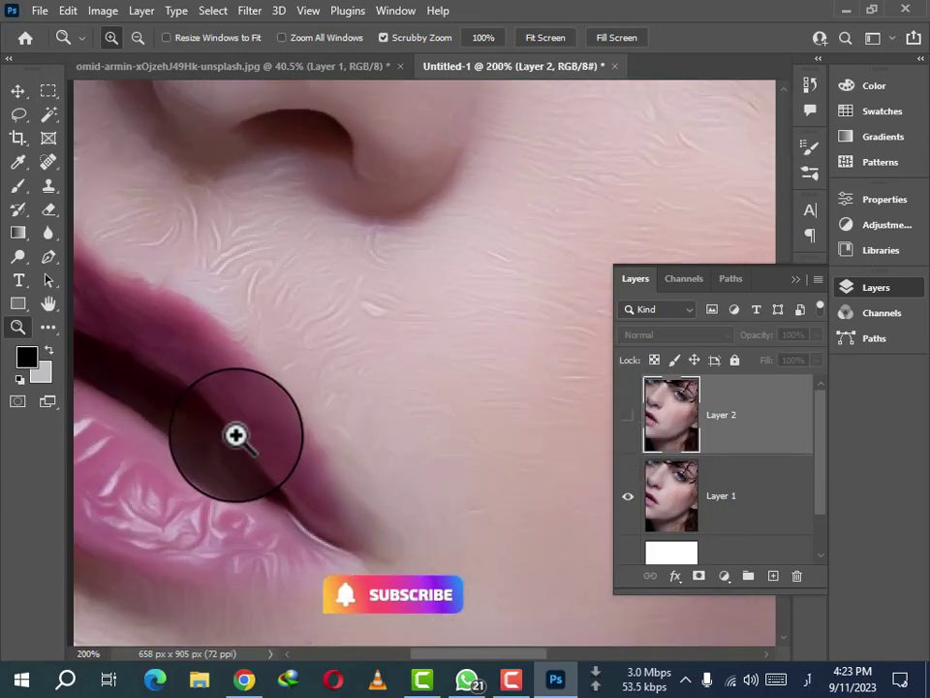
mouse_move(230, 411)
mouse_down()
mouse_move(264, 372)
mouse_move(278, 374)
mouse_up()
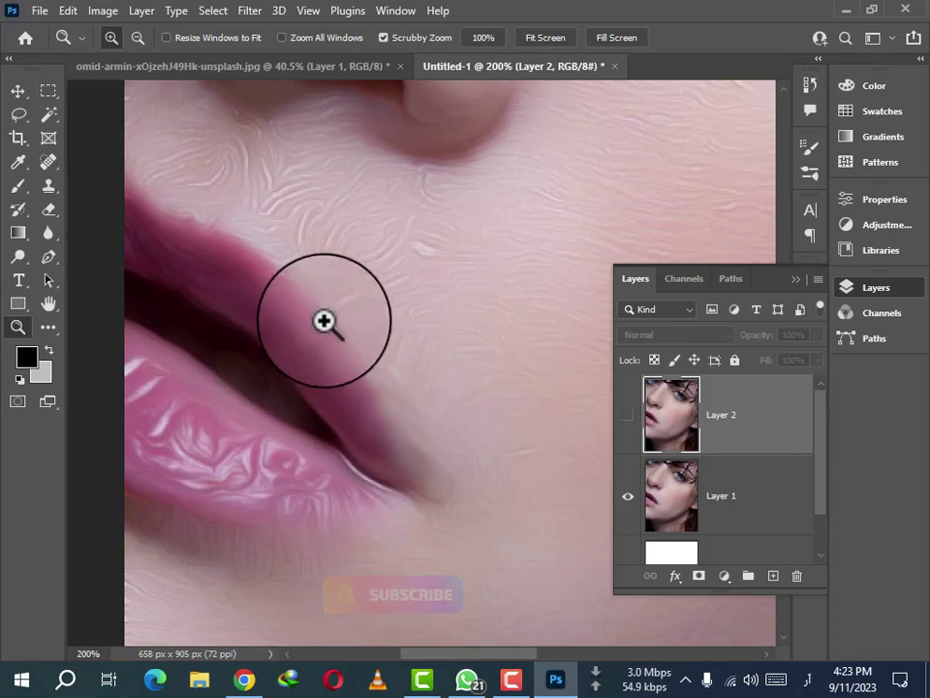
click(628, 418)
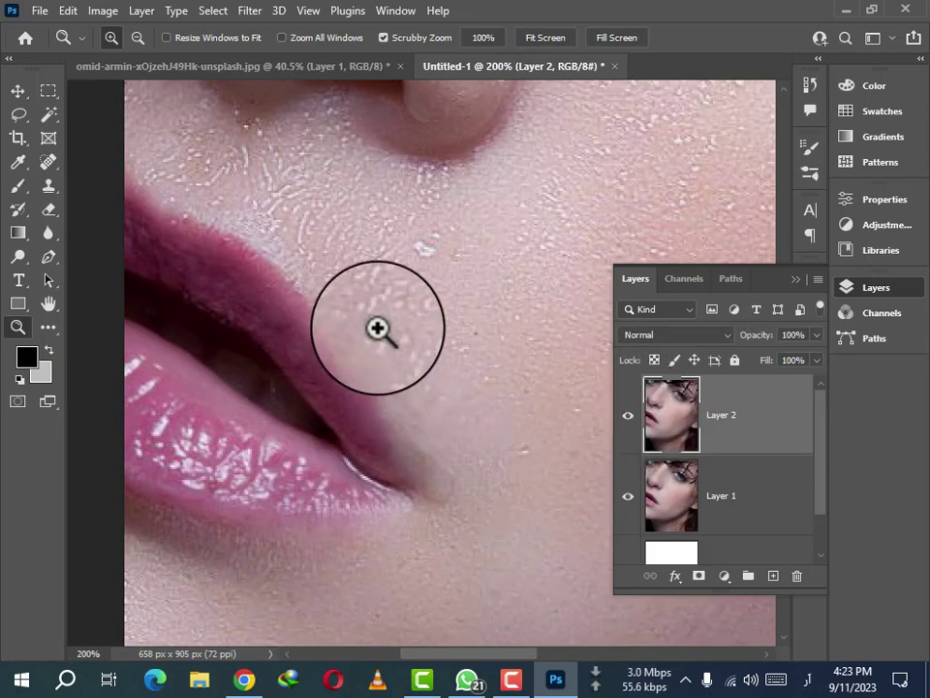
click(628, 419)
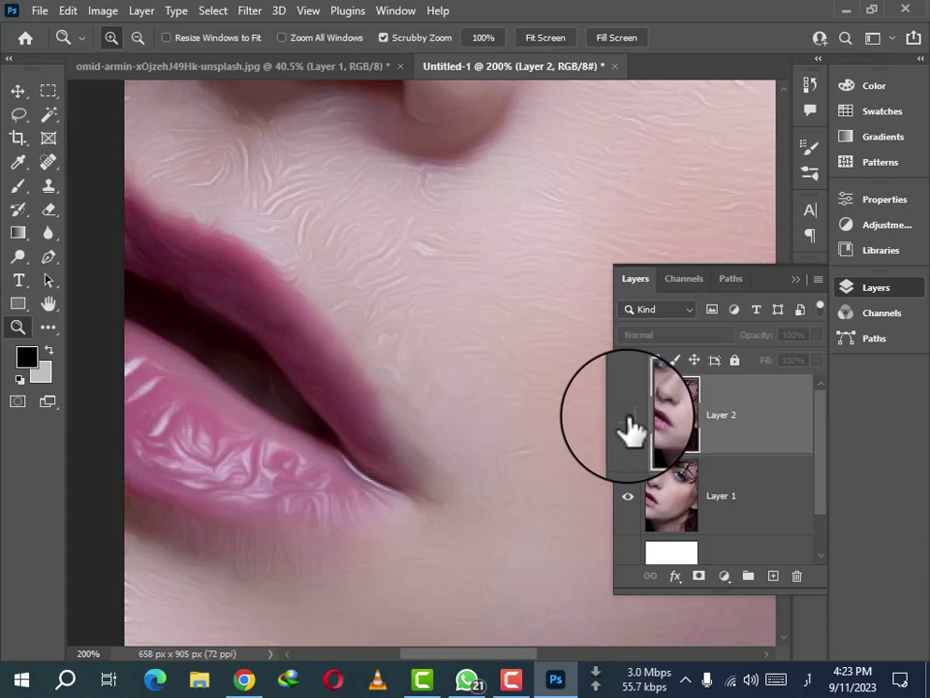
click(628, 419)
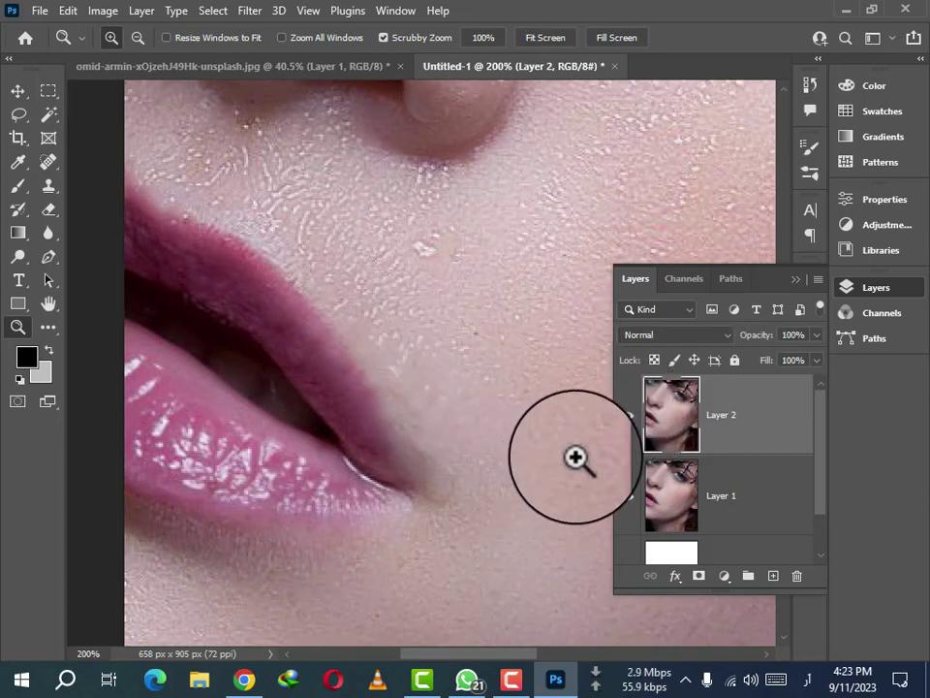
click(627, 418)
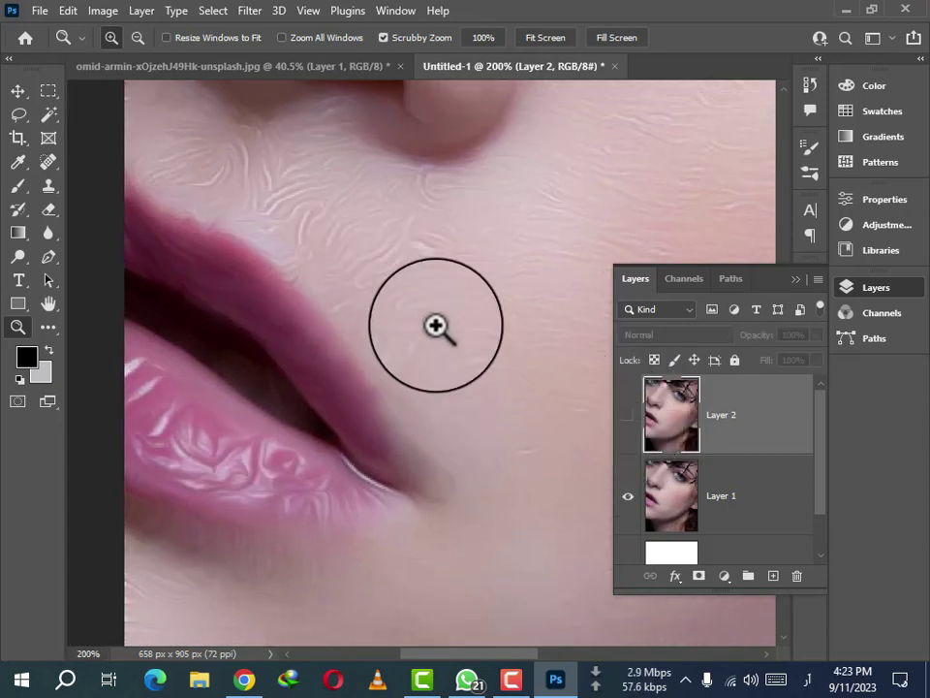
Pan to the eye, compare original and smoothed skin again, then collapse the Layers panel
scroll(436, 326, down, 3)
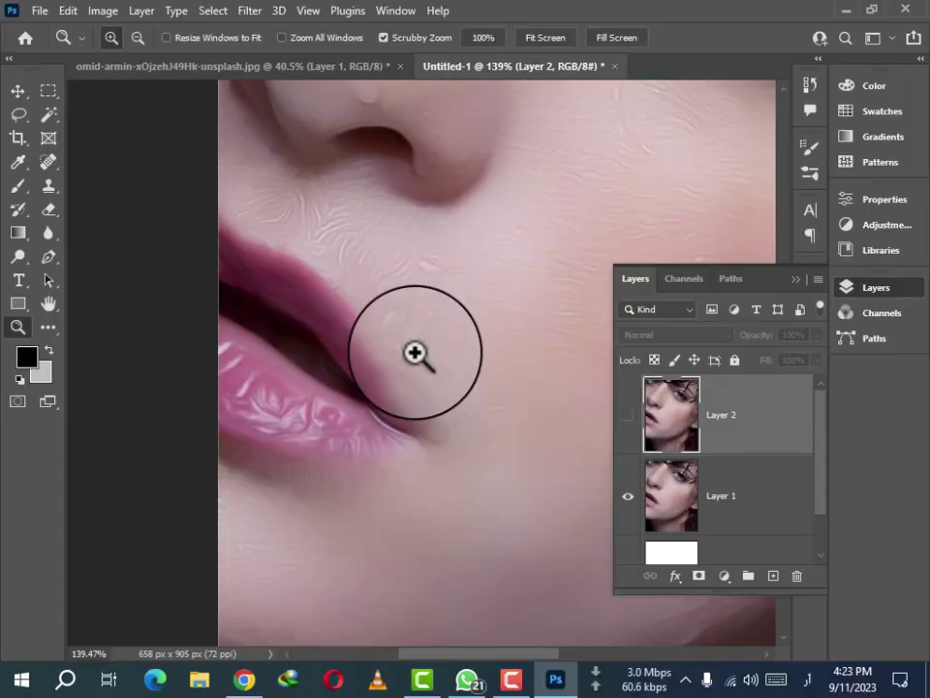
scroll(407, 339, down, 2)
drag(431, 287, 338, 376)
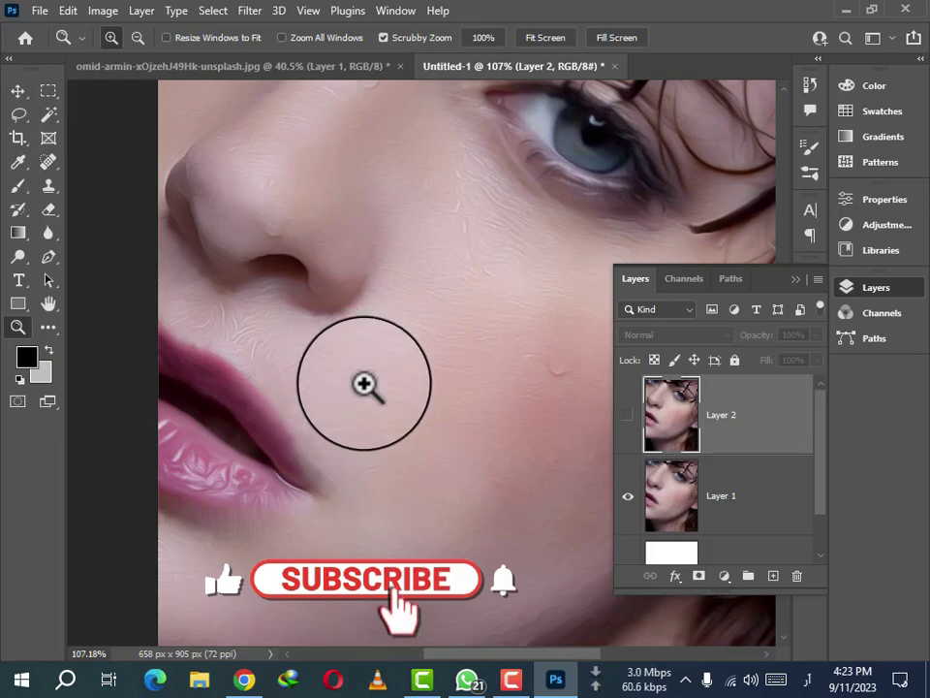
click(627, 415)
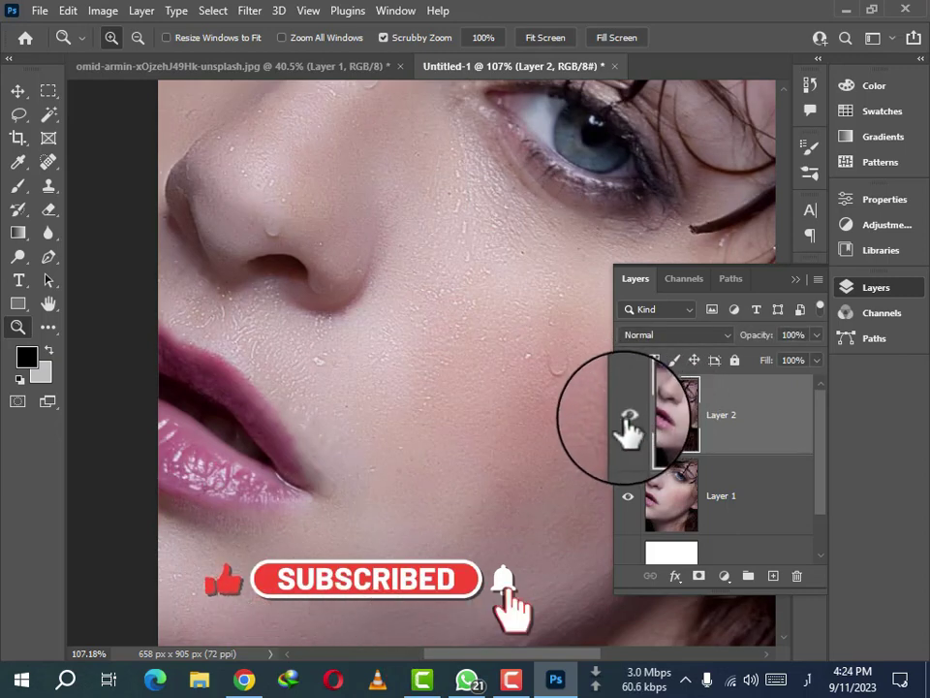
click(628, 414)
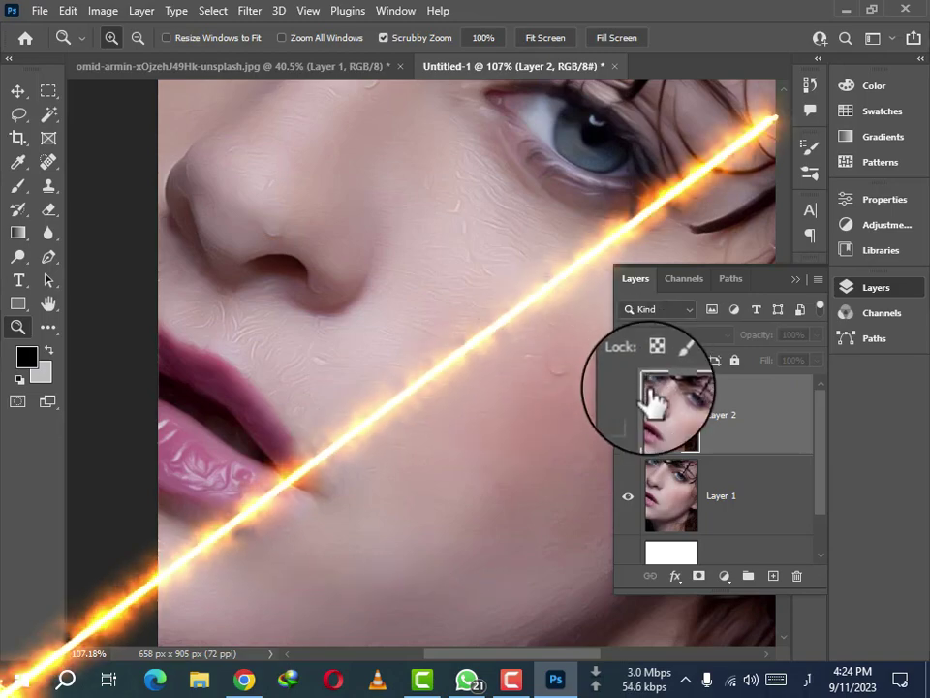
click(628, 416)
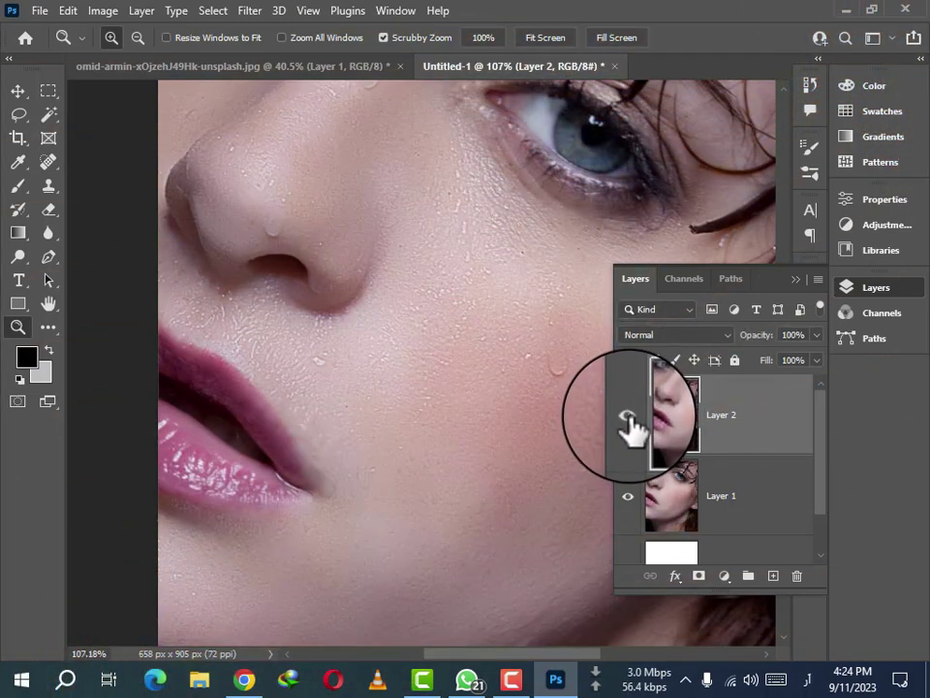
click(796, 279)
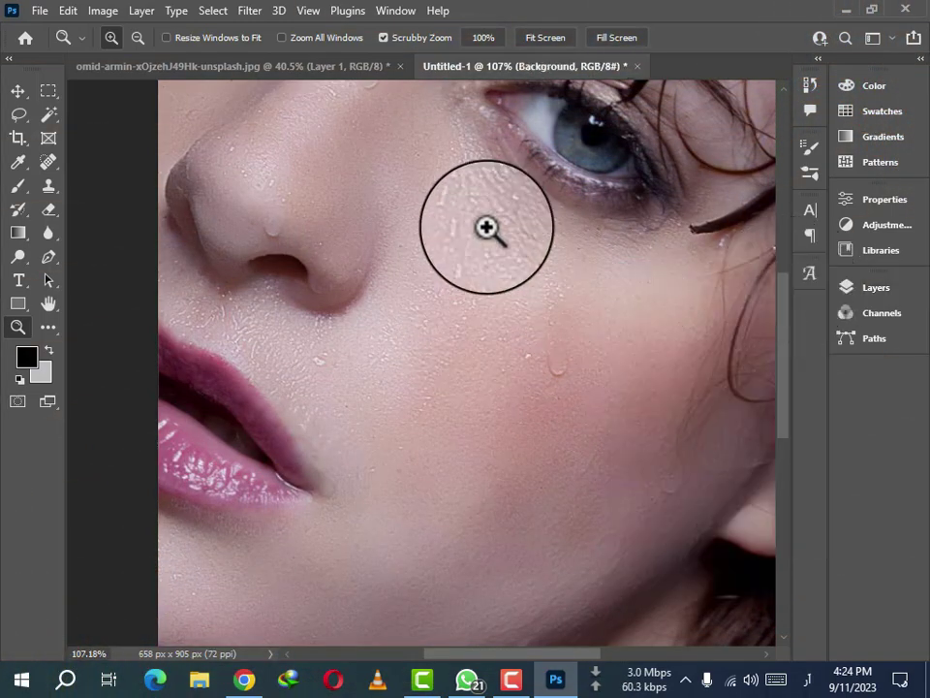
Open omid-armin-xOjzehJ49Hk-unsplash.jpg from the Desktop as a new document
click(37, 12)
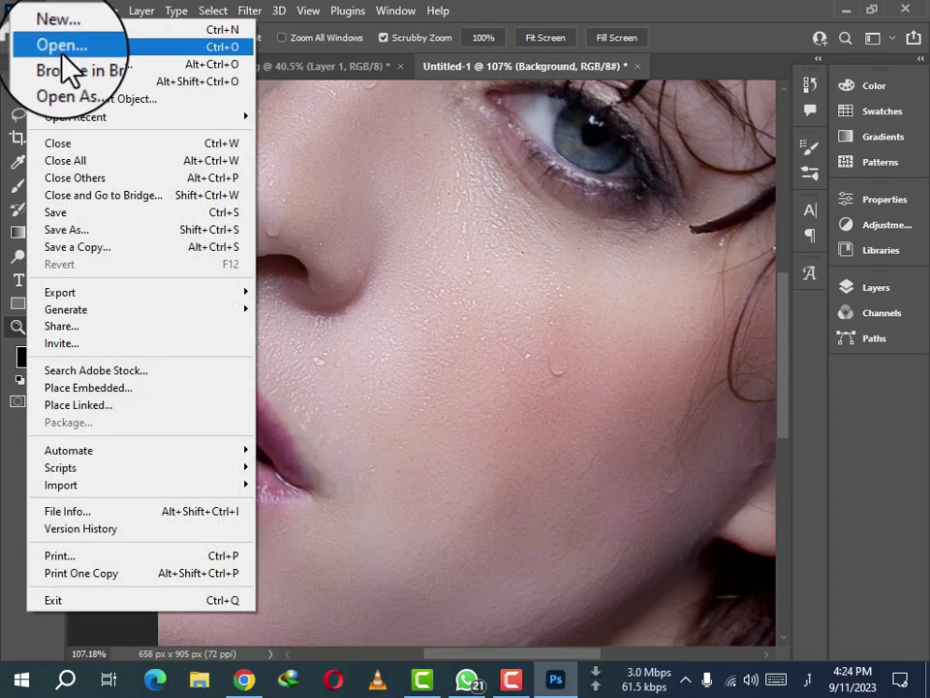
click(62, 45)
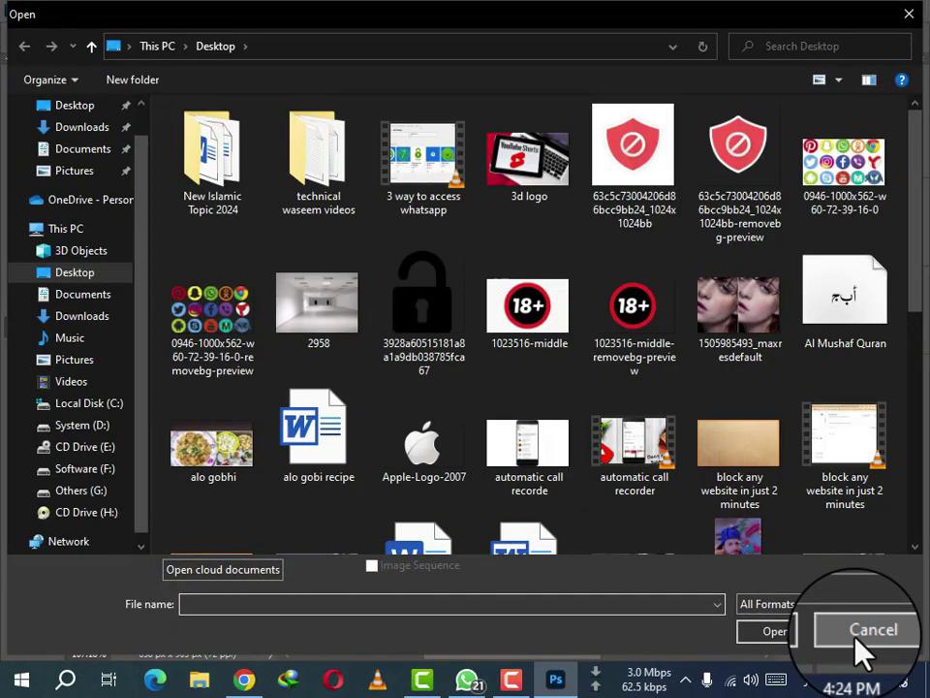
click(854, 636)
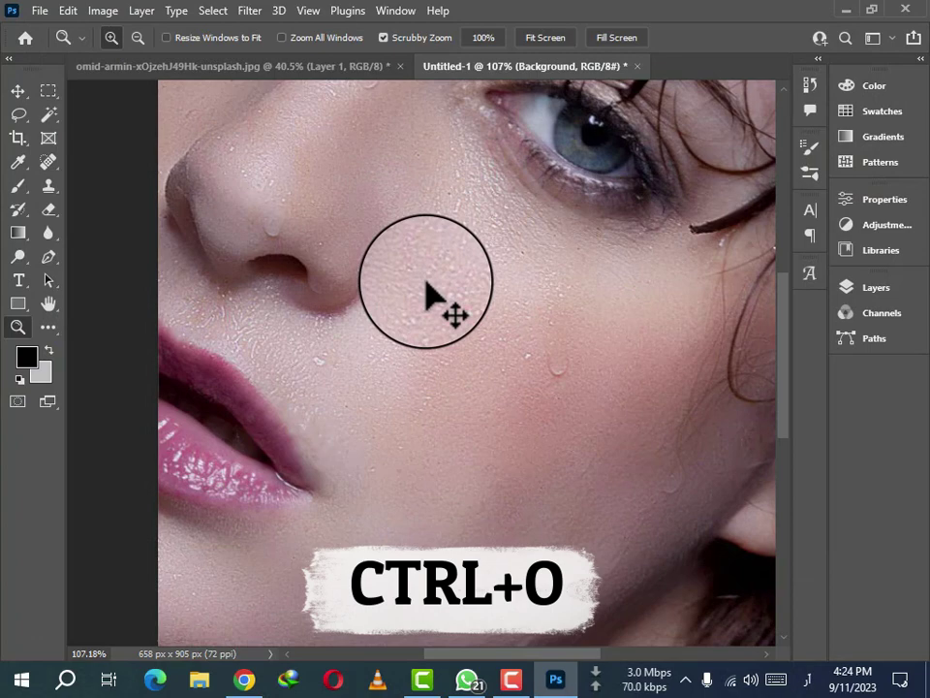
key(ctrl+o)
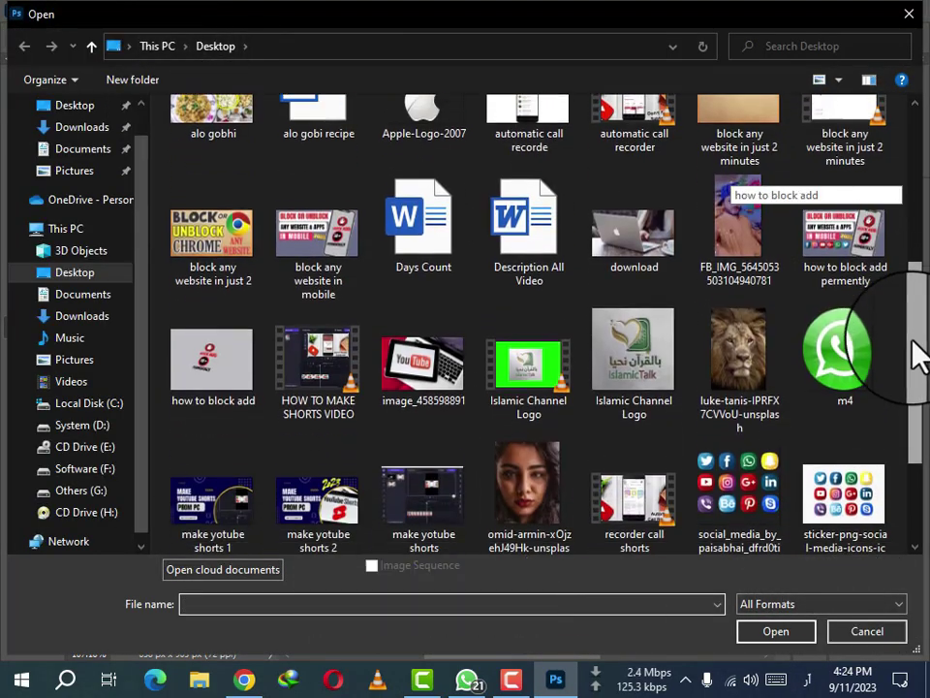
drag(914, 208, 916, 441)
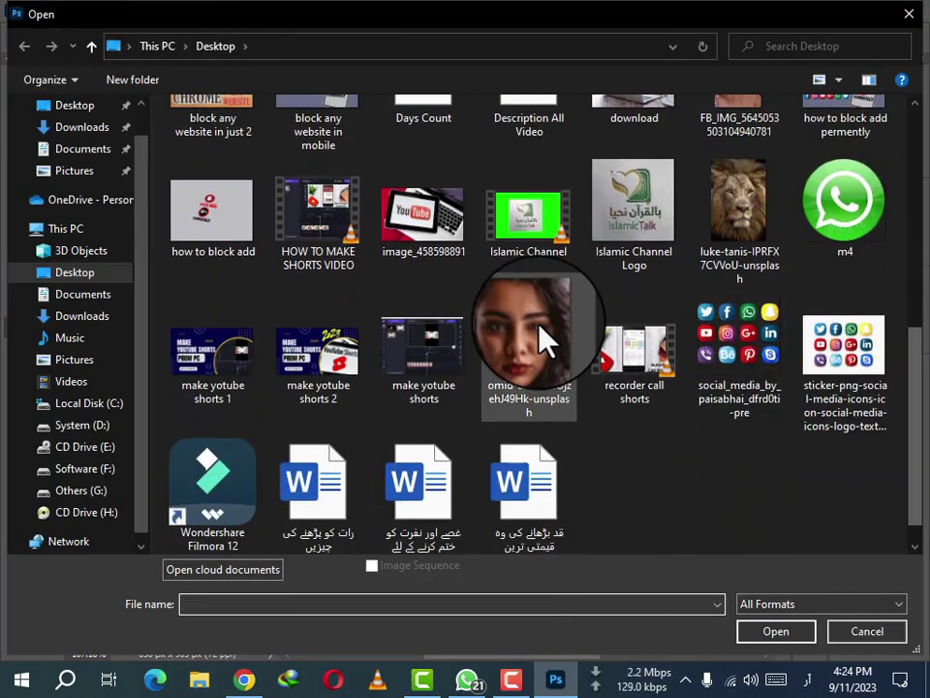
double_click(524, 354)
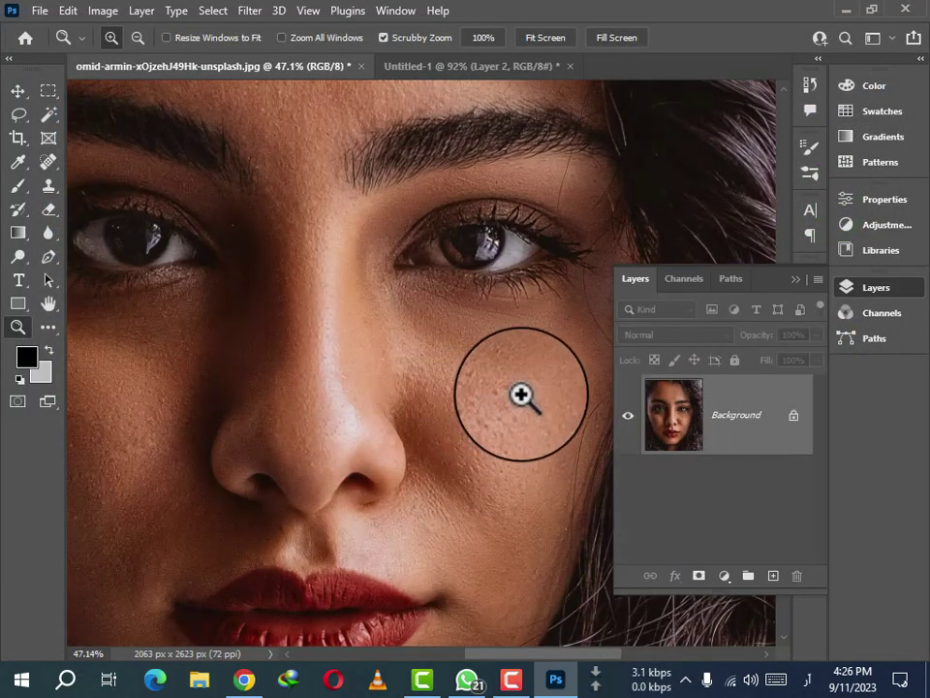
Zoom the second portrait to 50% and launch Filter > Noise > GREYCstoration
click(373, 298)
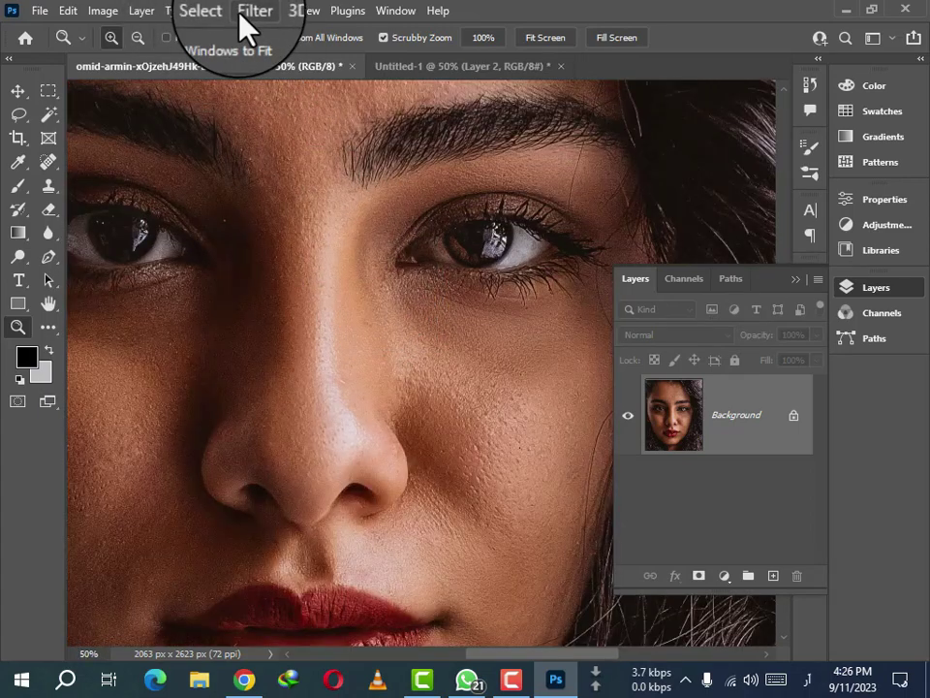
click(247, 12)
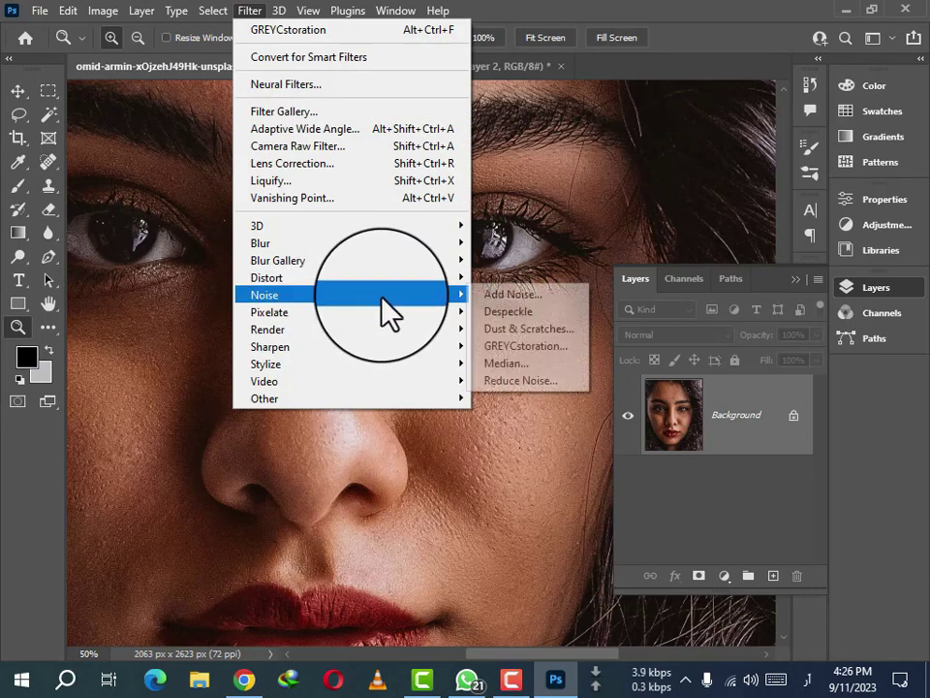
mouse_move(265, 294)
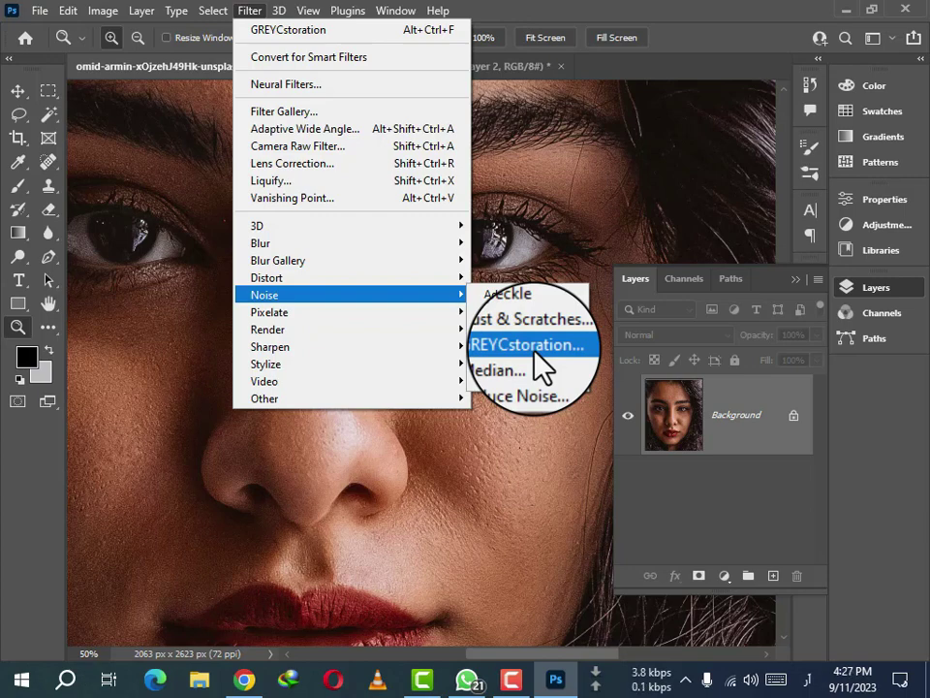
click(531, 346)
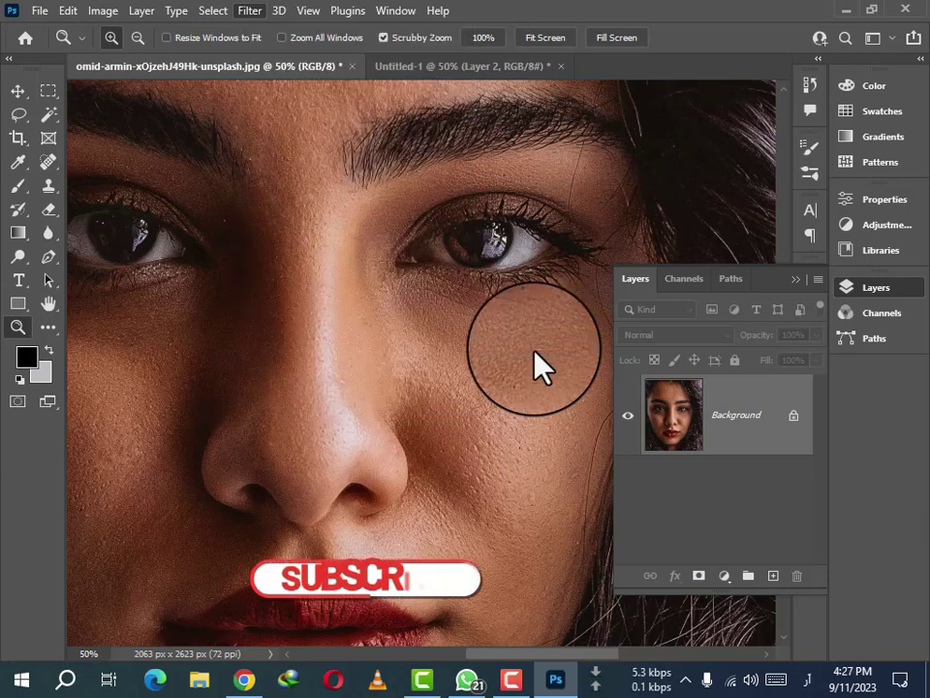
Run GREYCstoration at Strength 111 using a side-by-side before/after preview
mouse_move(394, 145)
mouse_down()
mouse_move(498, 95)
mouse_move(476, 96)
mouse_up()
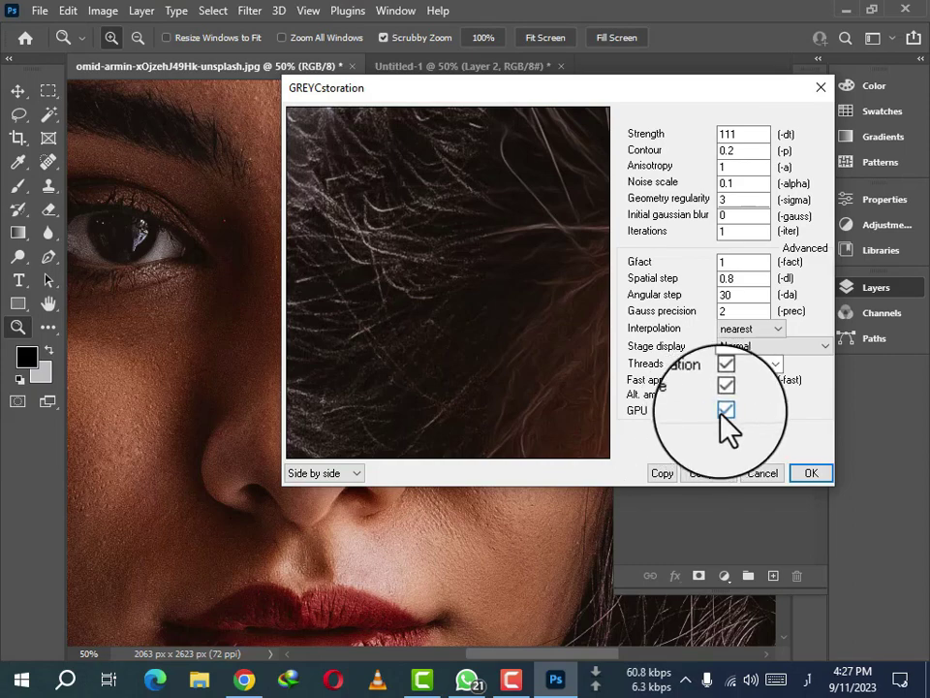
click(300, 474)
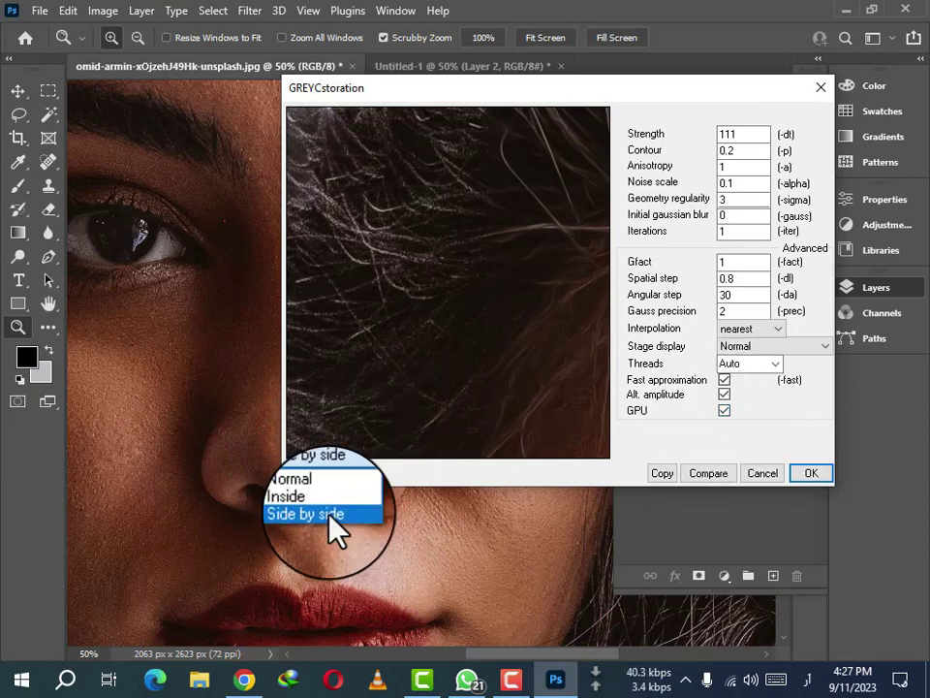
click(316, 489)
click(320, 473)
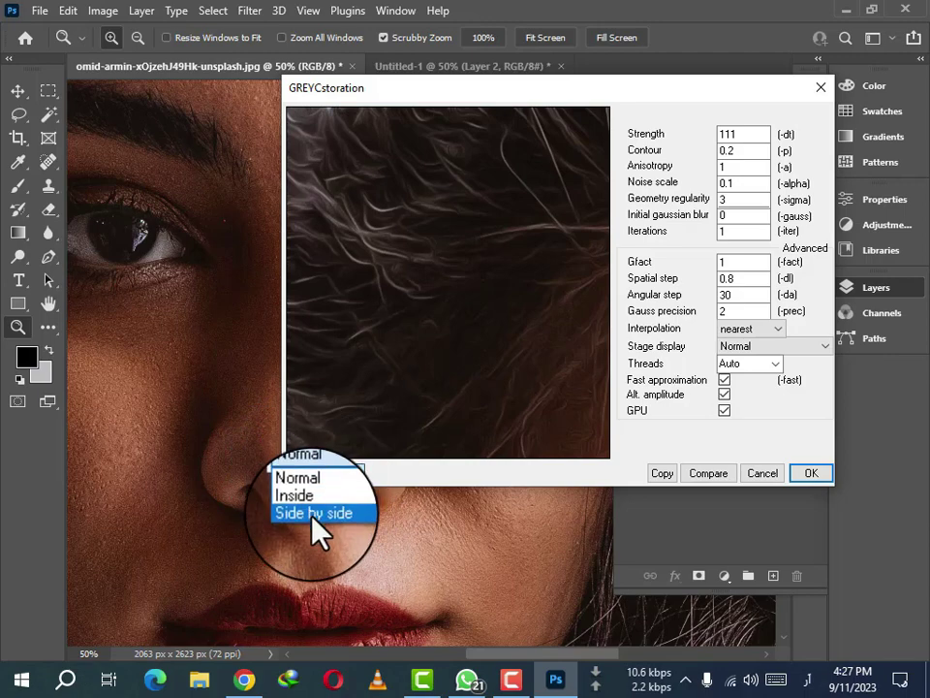
click(314, 513)
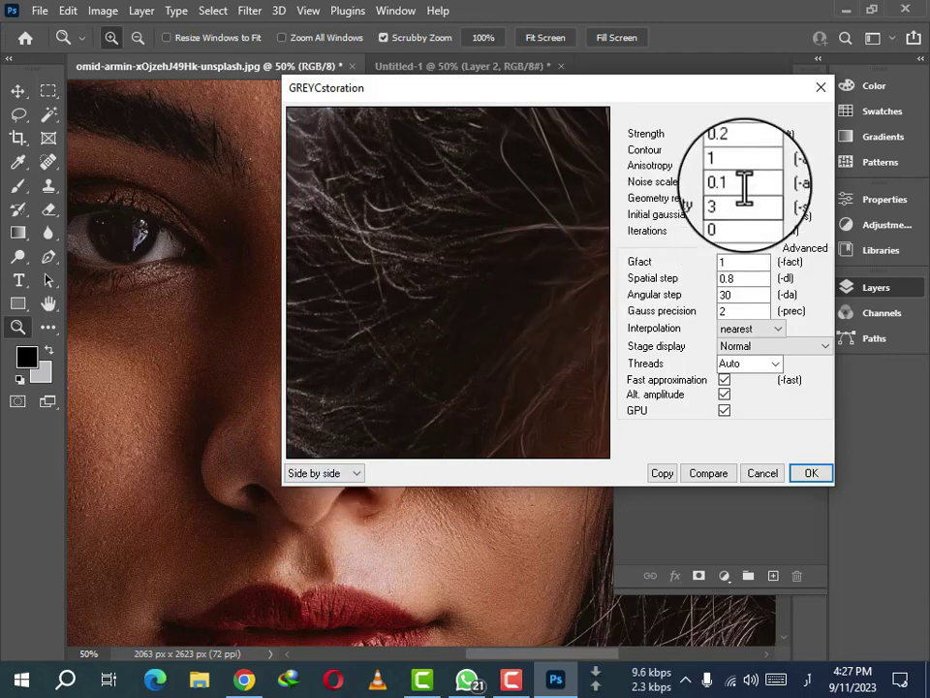
click(810, 473)
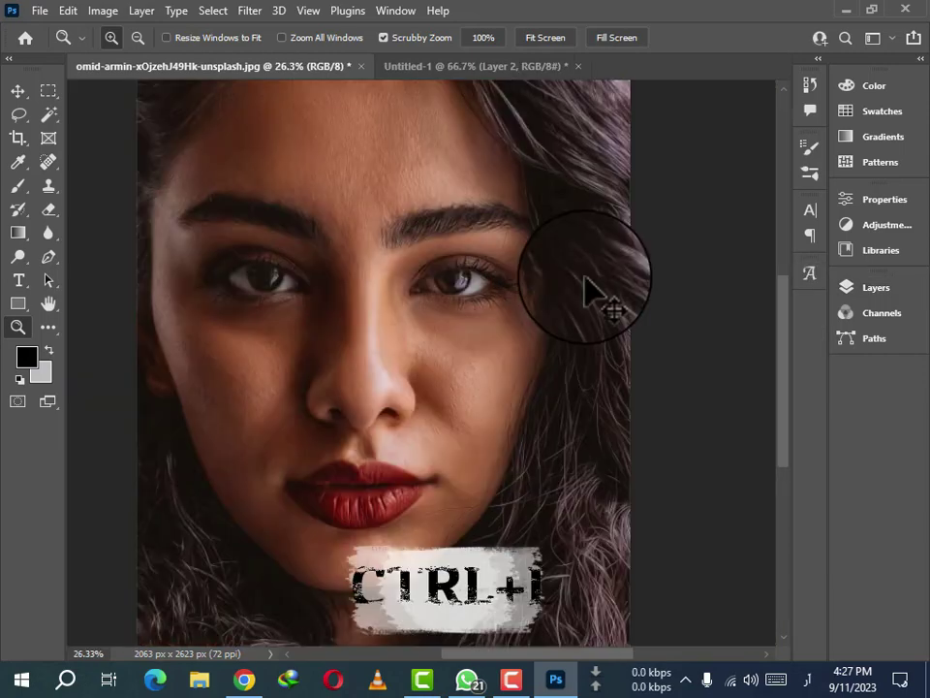
Apply Levels with midtones raised to 1.14 and the white point pulled to 243
key(ctrl+l)
drag(498, 286, 756, 116)
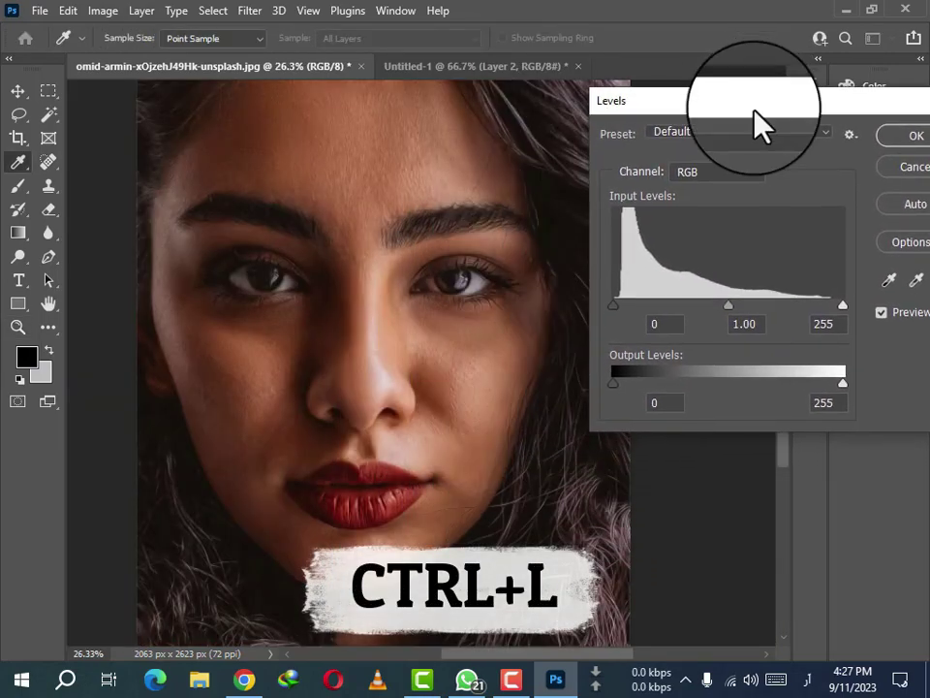
drag(734, 306, 718, 313)
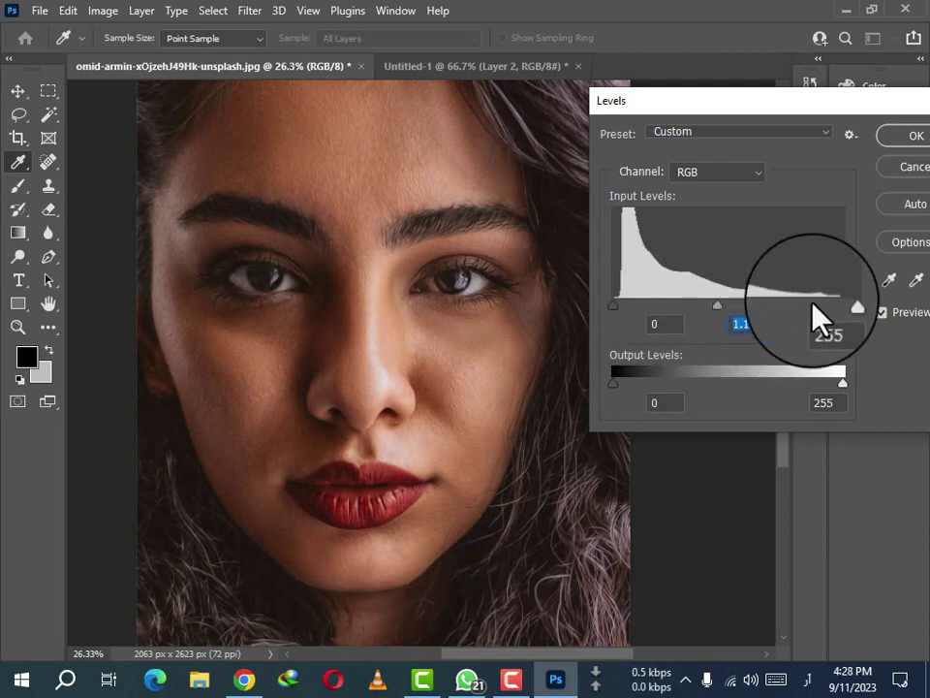
drag(843, 304, 831, 302)
click(911, 140)
key(z)
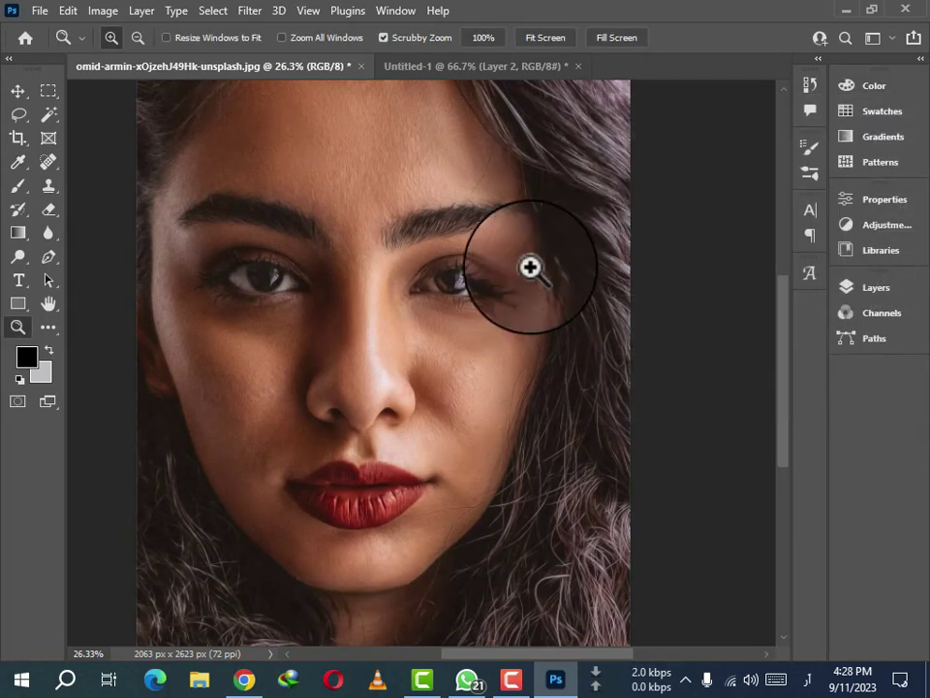
key(ctrl+b)
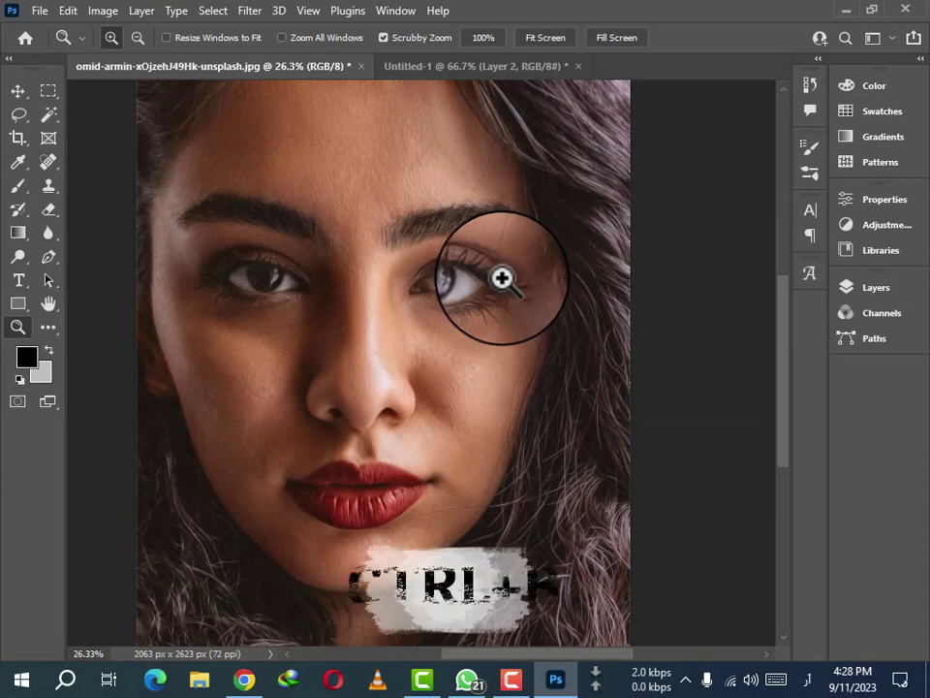
Apply Color Balance of -16, -17, -3 to the midtones, then zoom into the face to check
drag(226, 27, 690, 103)
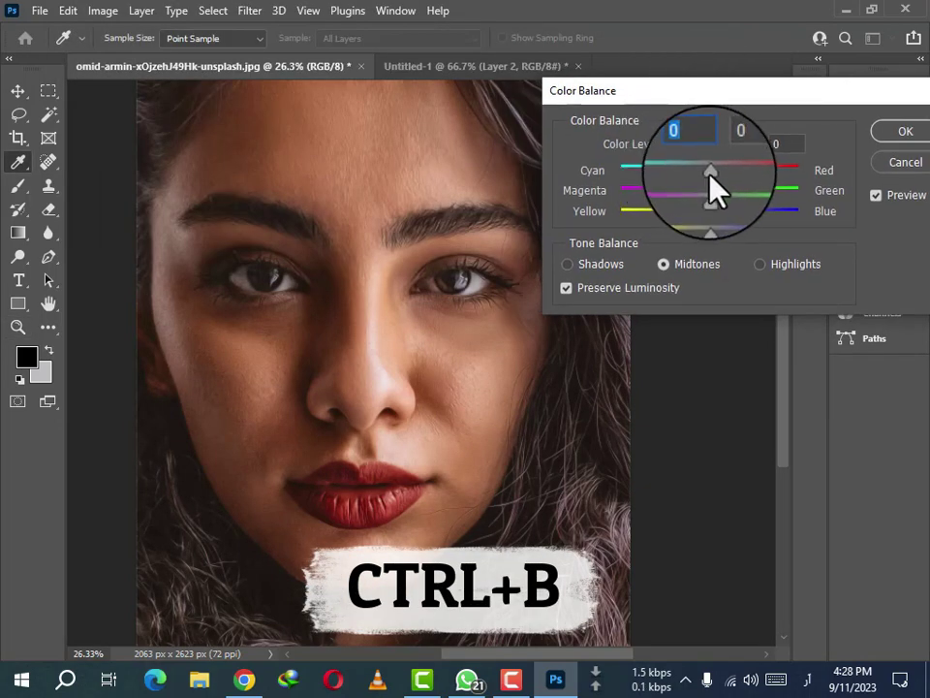
mouse_move(707, 175)
mouse_down()
mouse_move(694, 176)
mouse_move(722, 203)
mouse_move(696, 194)
mouse_up()
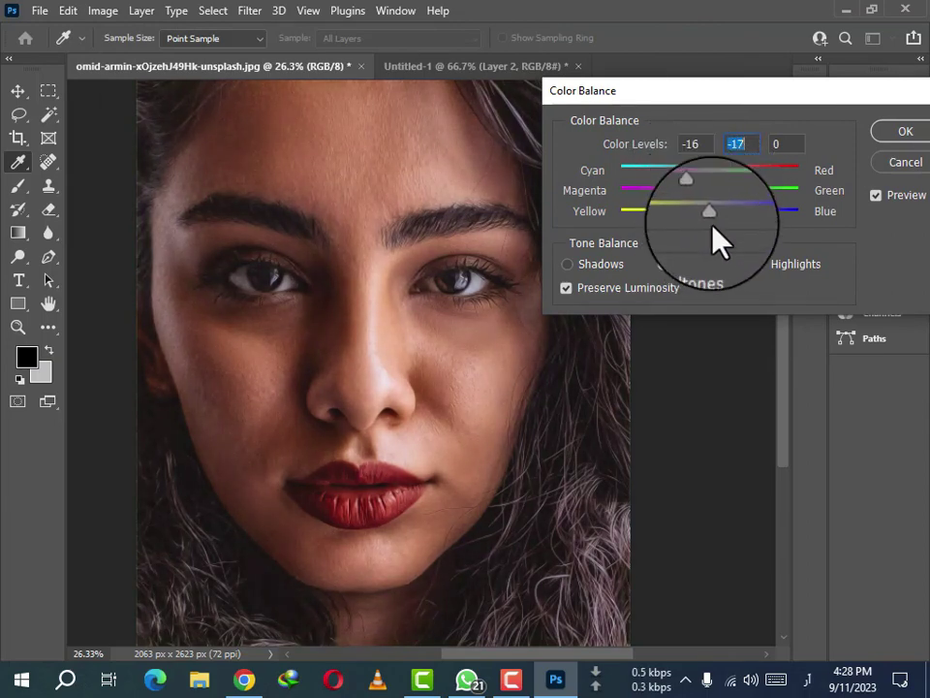
drag(710, 213, 717, 213)
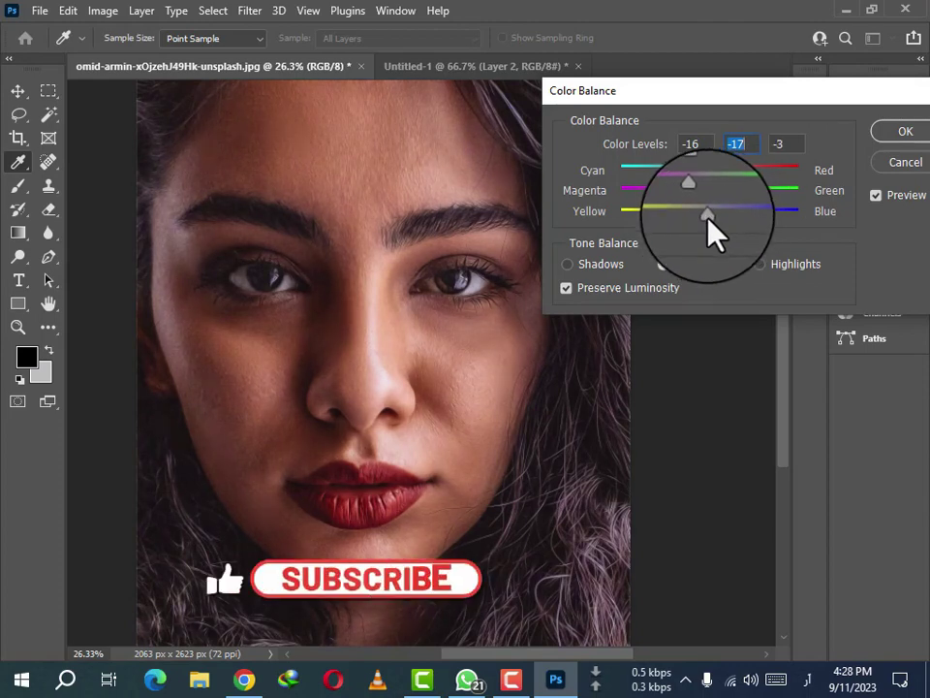
click(890, 136)
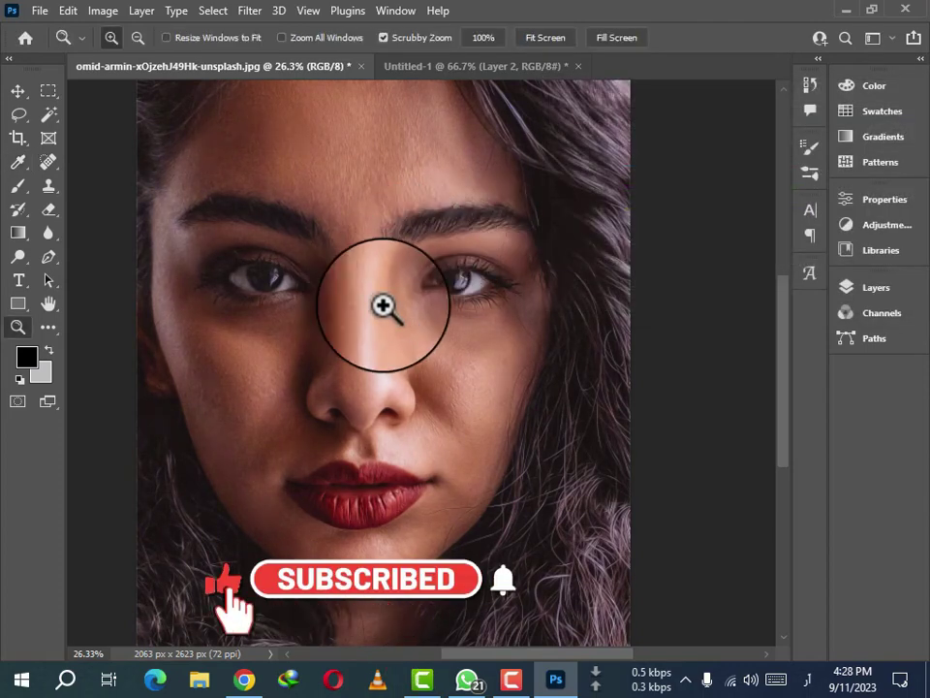
mouse_move(403, 267)
mouse_down()
mouse_move(440, 296)
mouse_move(473, 349)
mouse_move(534, 207)
mouse_move(343, 432)
mouse_move(359, 360)
mouse_move(408, 295)
mouse_up()
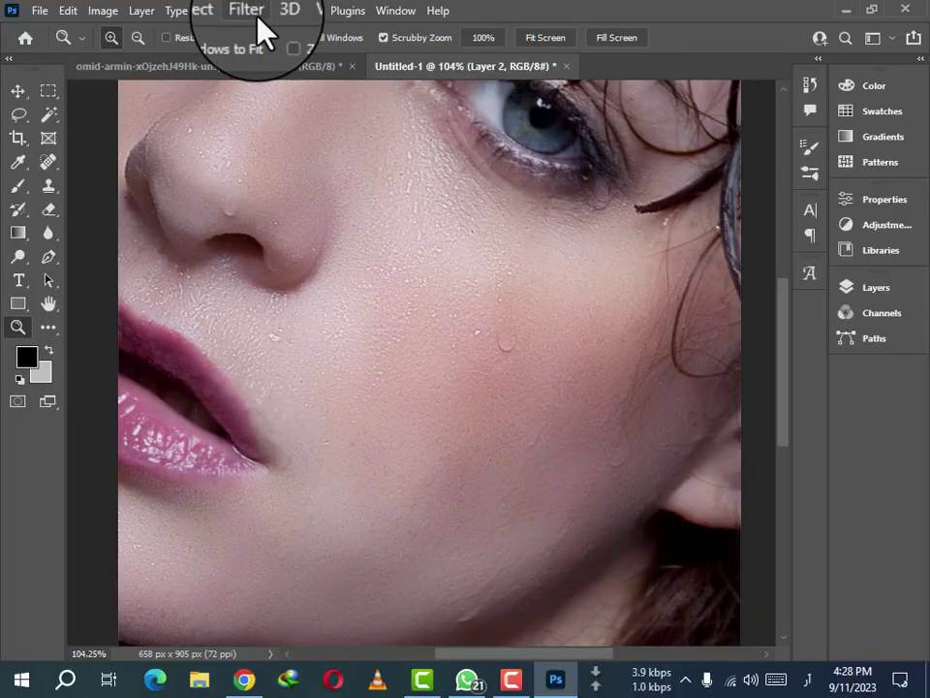
With the Untitled-1 portrait in front, open the Filter menu
click(250, 11)
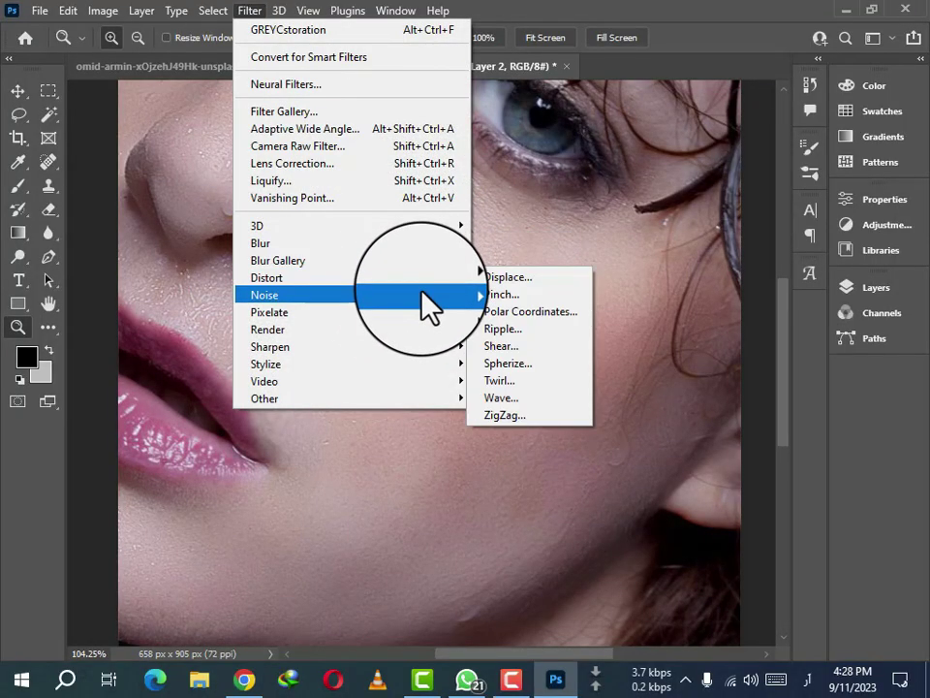
mouse_move(264, 294)
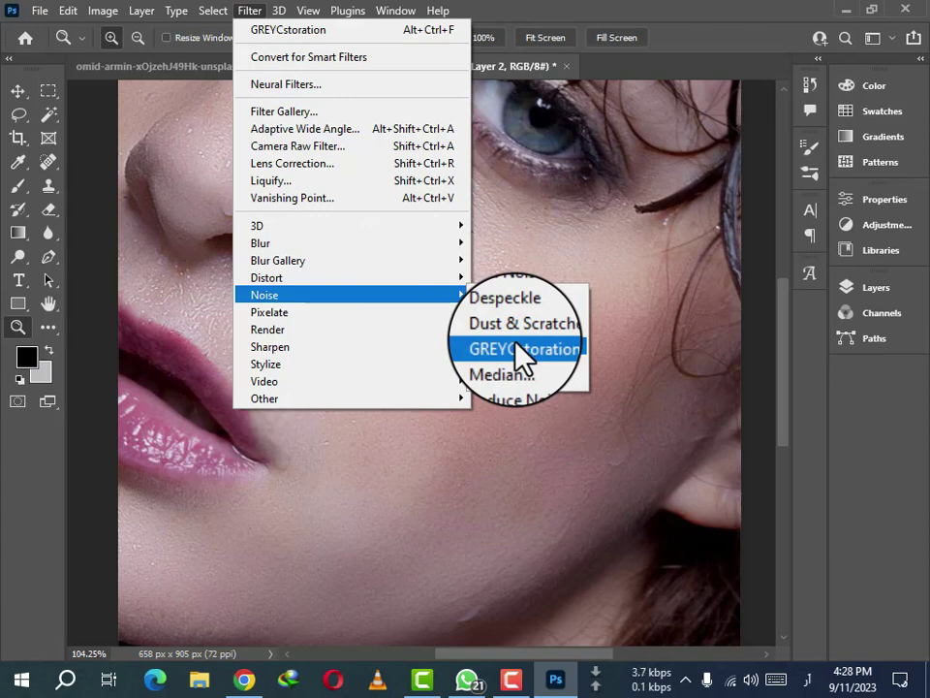
Apply GREYCstoration at Strength 111 with side-by-side preview and GPU processing enabled
click(514, 347)
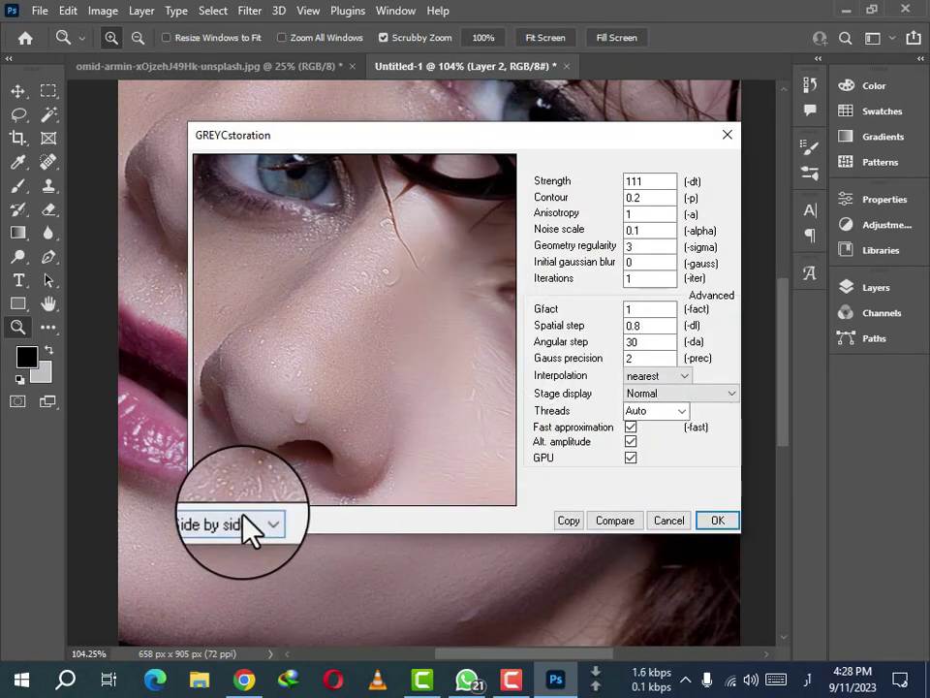
click(249, 520)
click(233, 561)
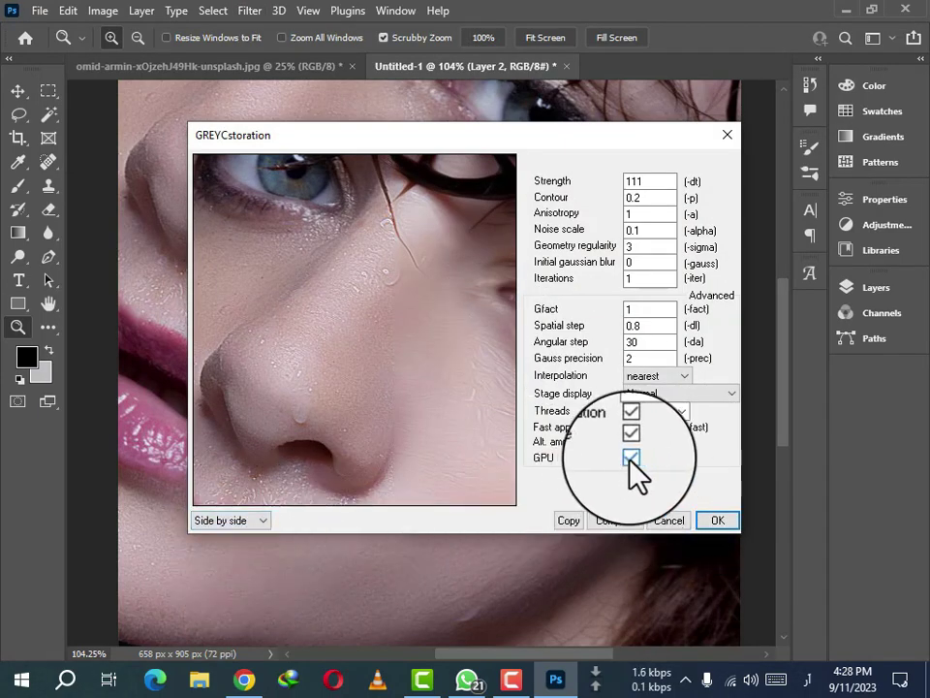
click(631, 457)
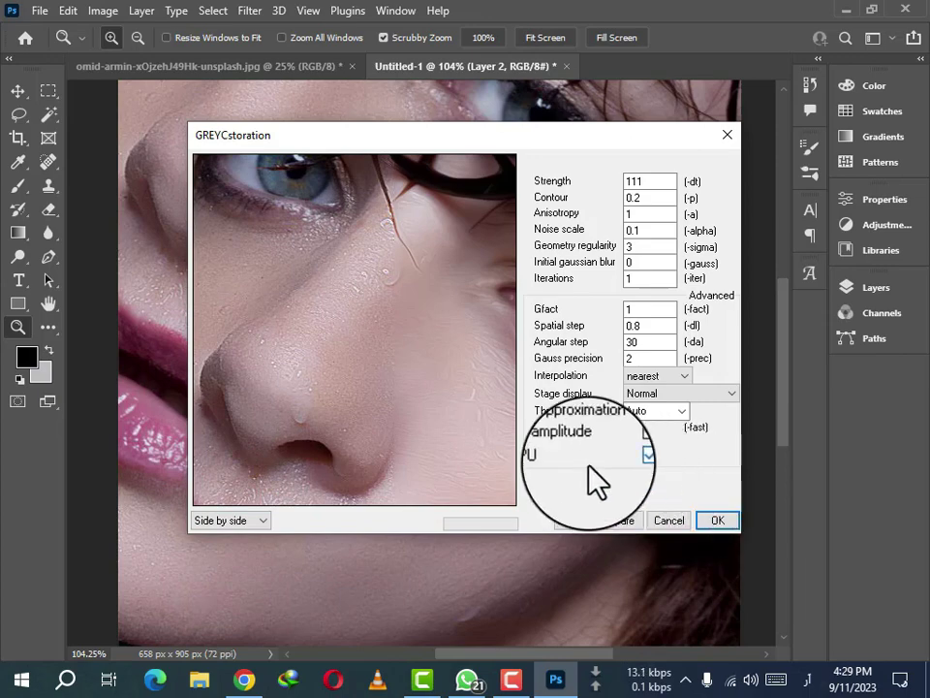
click(718, 525)
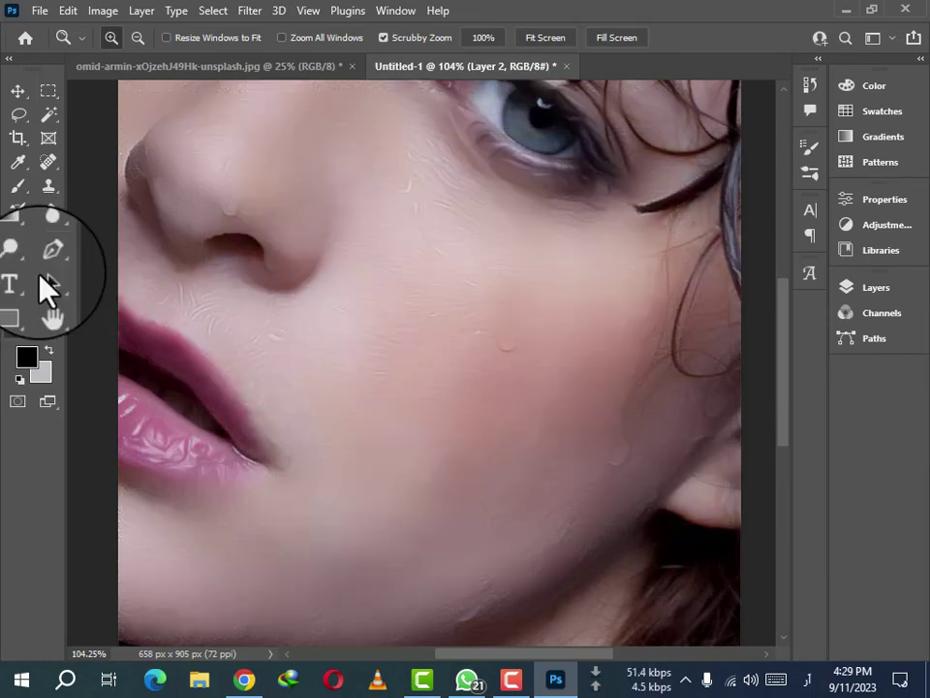
Inspect the skin below the nostril up close and lift the Levels midtones to 1.06
drag(224, 294, 316, 353)
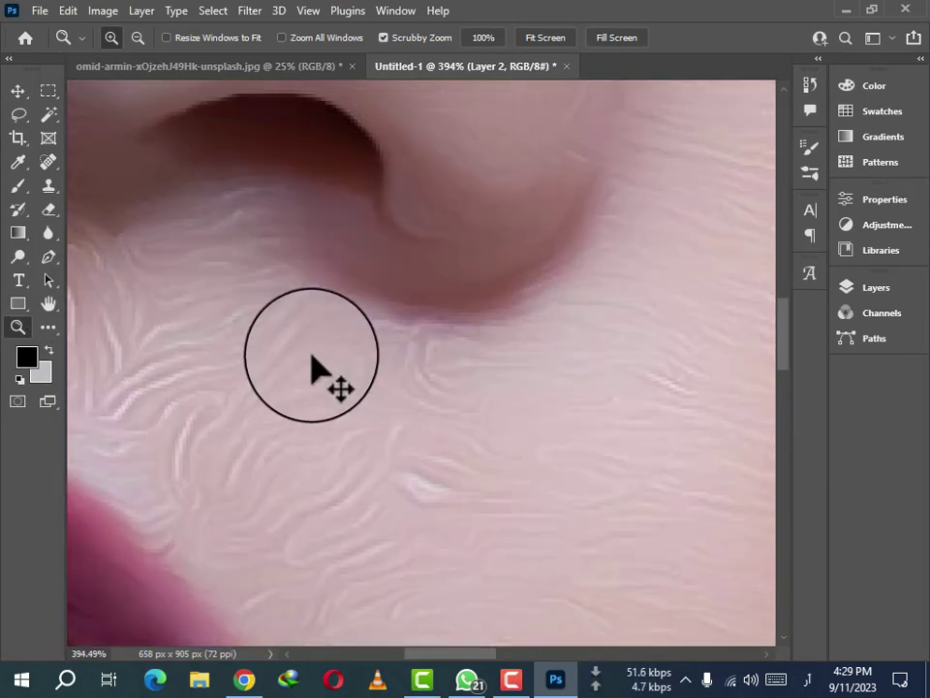
key(ctrl+z)
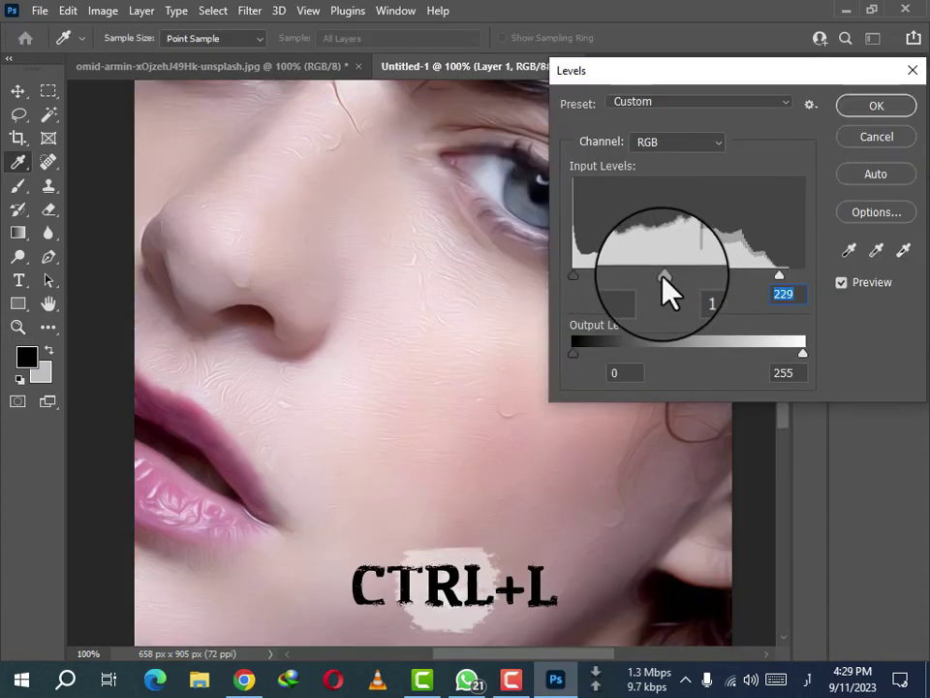
drag(665, 281, 671, 281)
click(875, 109)
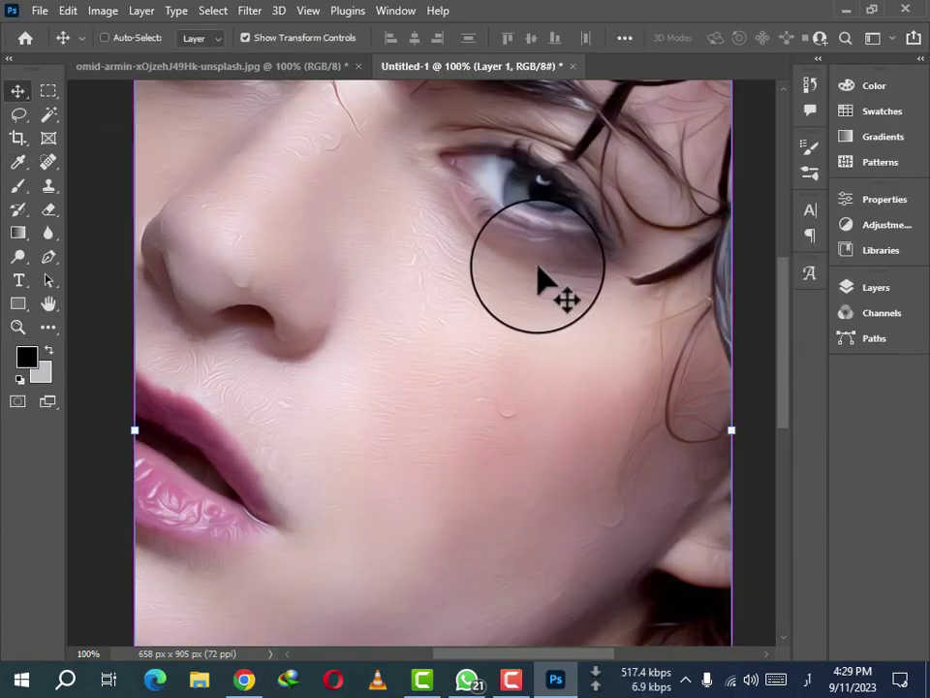
Confirm a Color Balance adjustment on the skin and bring up the Layers list
drag(412, 136, 683, 38)
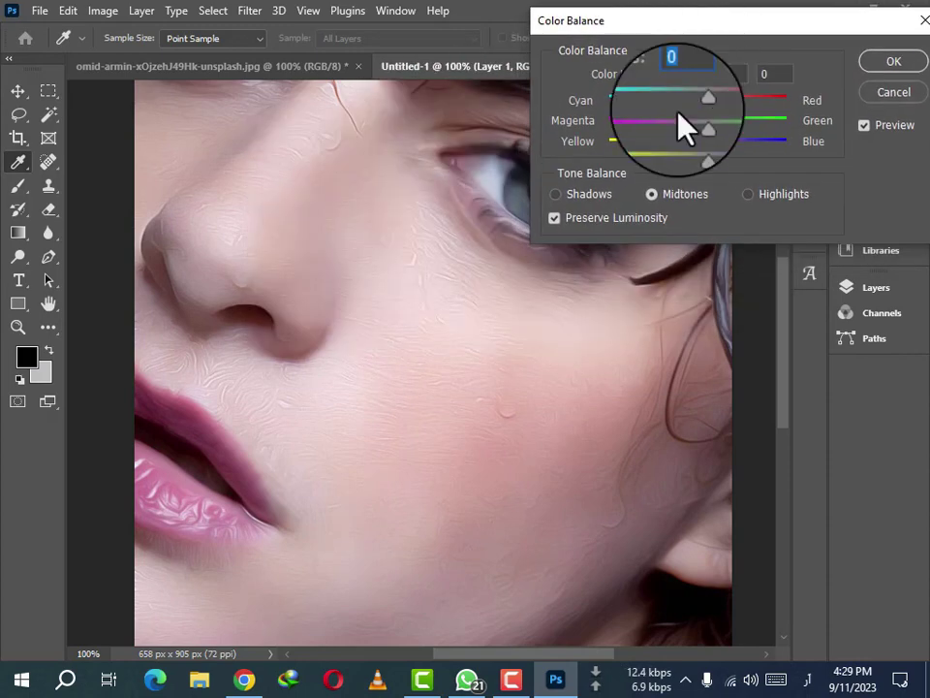
key(Return)
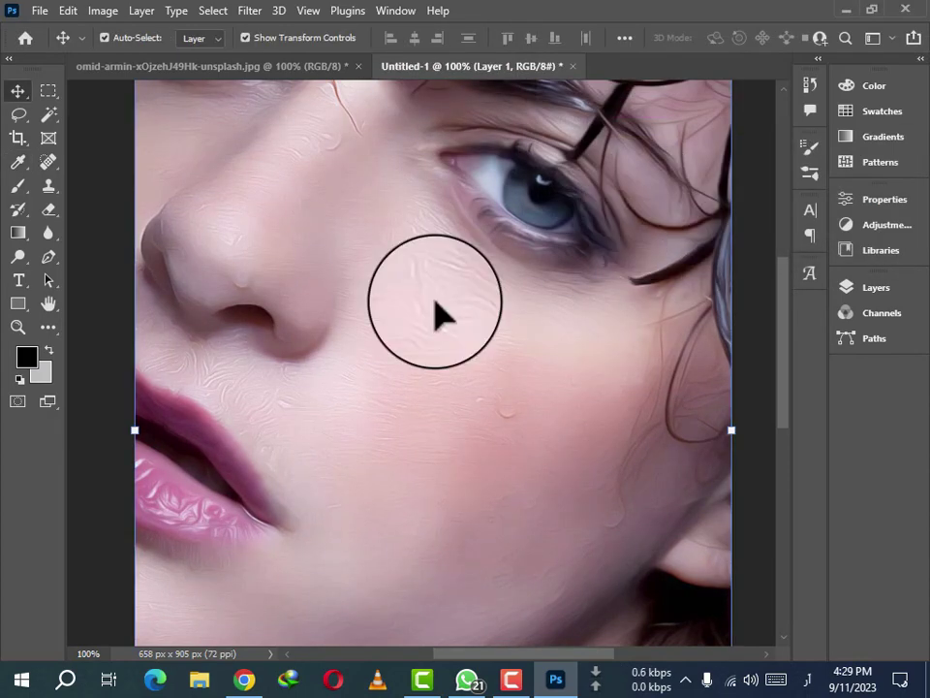
key(z)
click(867, 289)
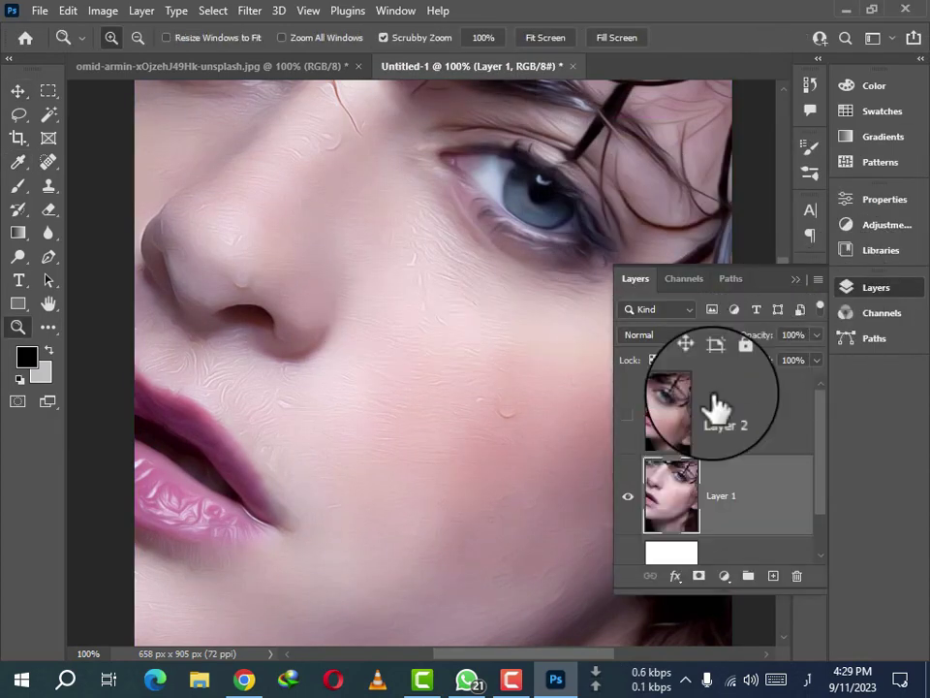
click(629, 424)
click(629, 424)
click(629, 423)
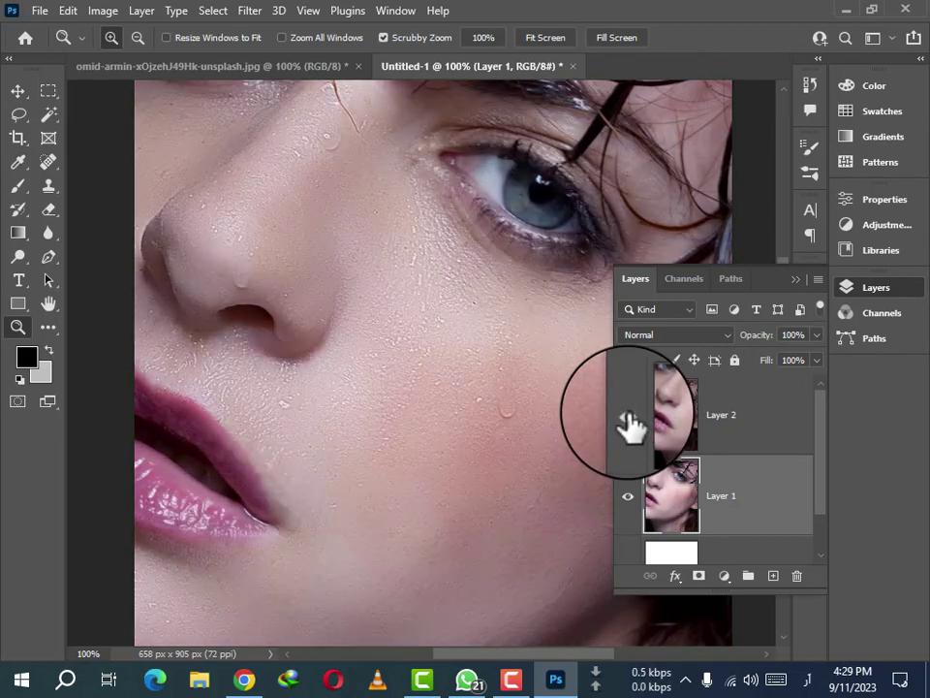
click(629, 423)
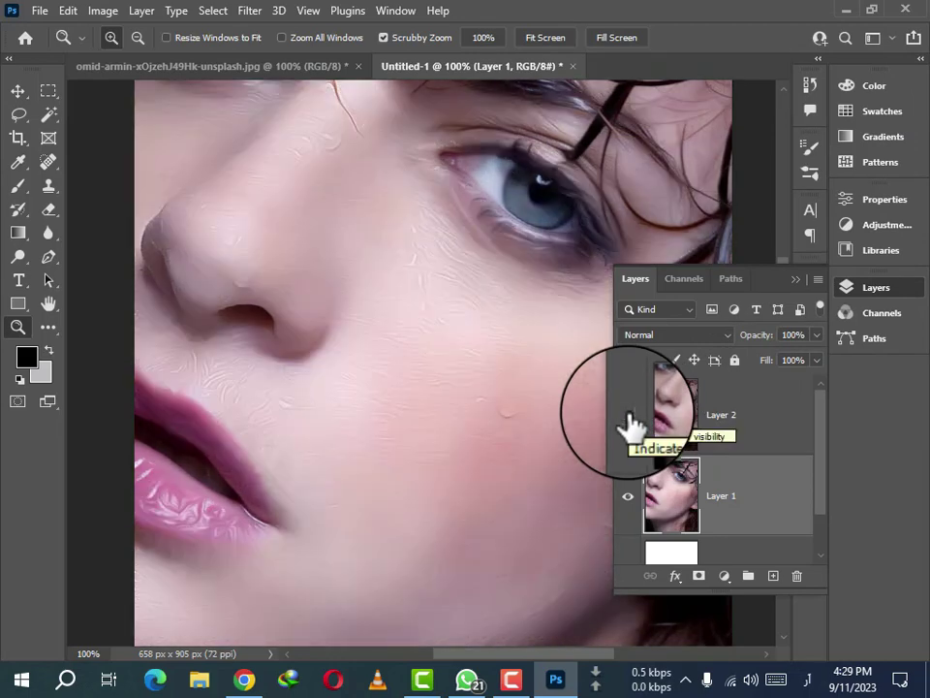